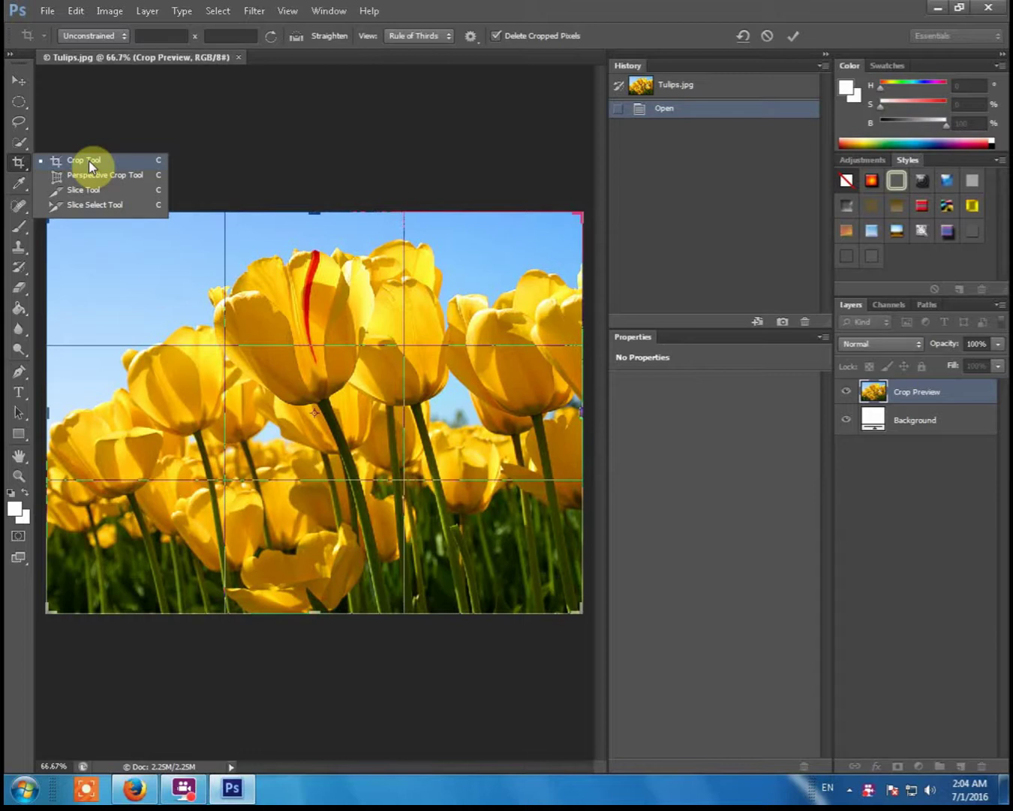
Discard the pending crop of the tulip image without applying it
{"action": "left_click", "coordinate": [88, 161]}
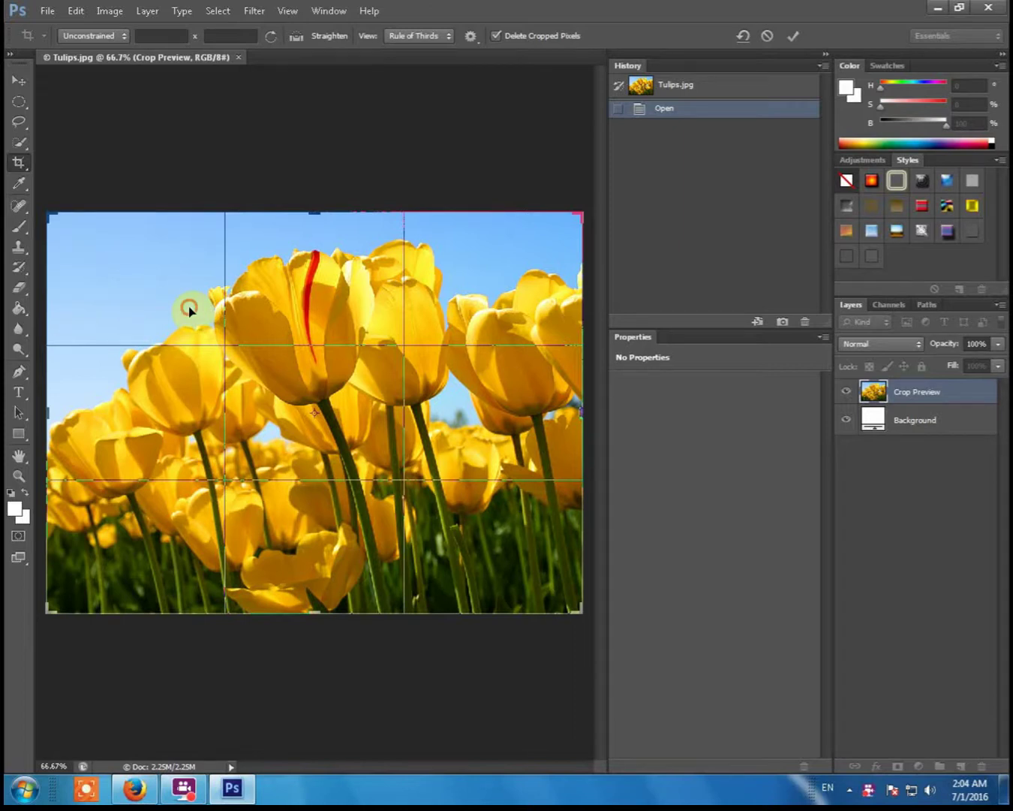
{"action": "mouse_move", "coordinate": [188, 310]}
{"action": "left_mouse_down"}
{"action": "mouse_move", "coordinate": [235, 333]}
{"action": "mouse_move", "coordinate": [188, 301]}
{"action": "left_mouse_up"}
{"action": "right_click", "coordinate": [19, 164]}
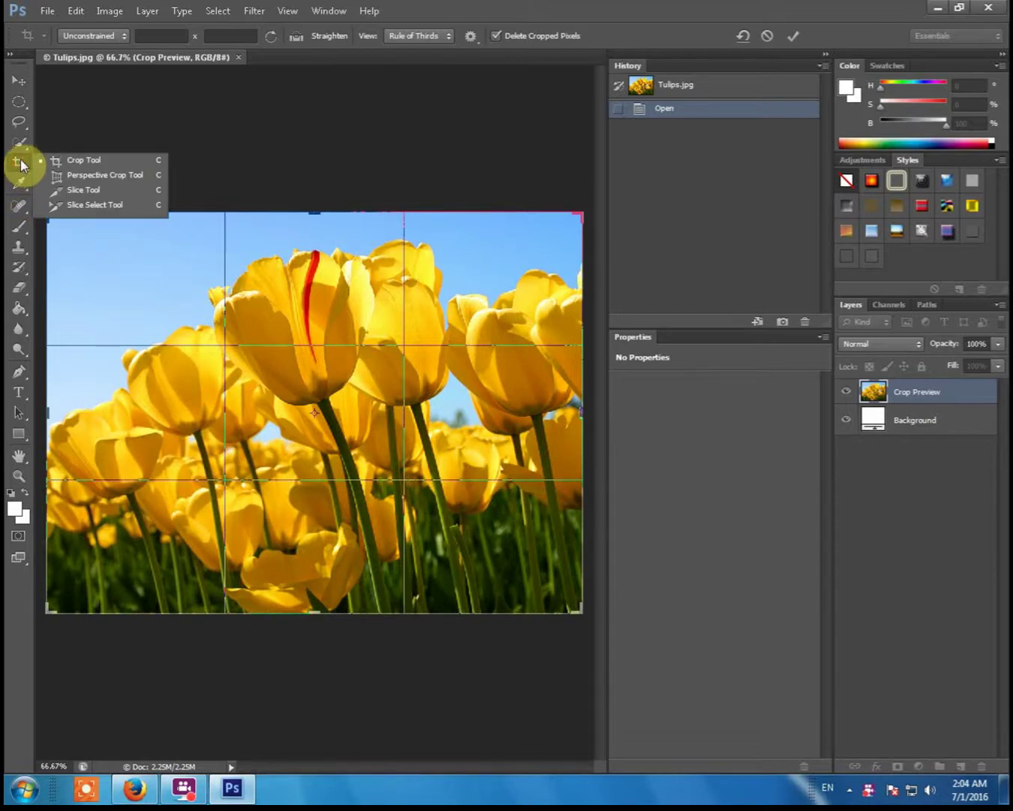
{"action": "left_click", "coordinate": [89, 159]}
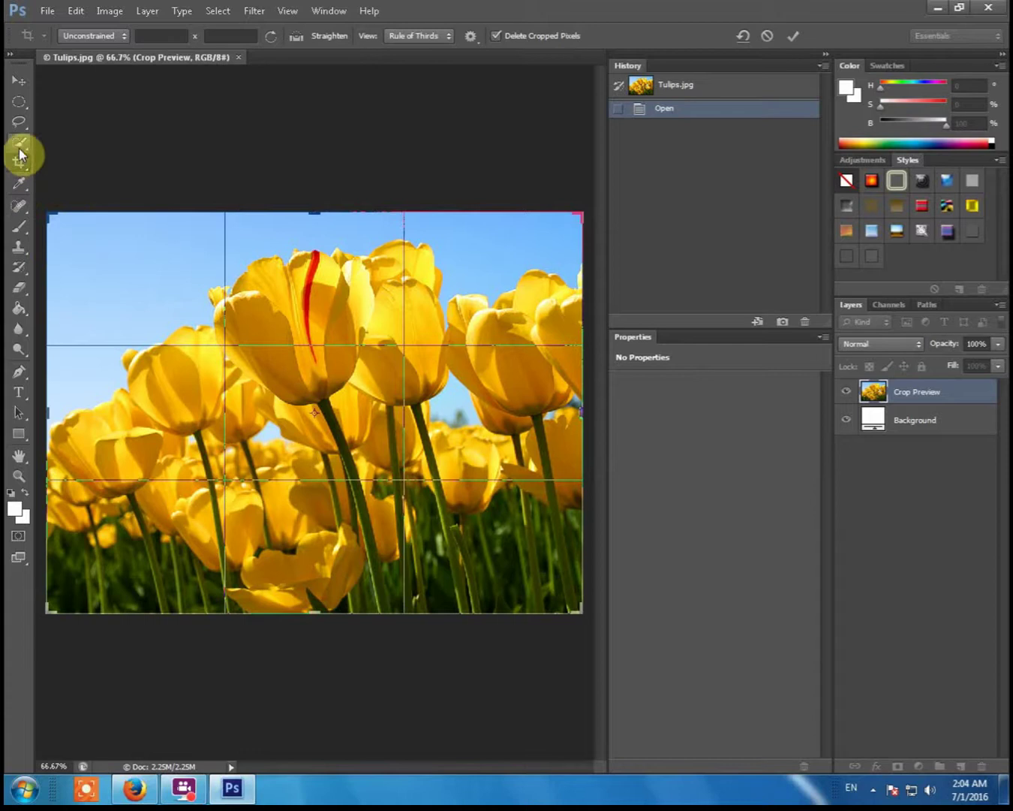
{"action": "left_click", "coordinate": [20, 102]}
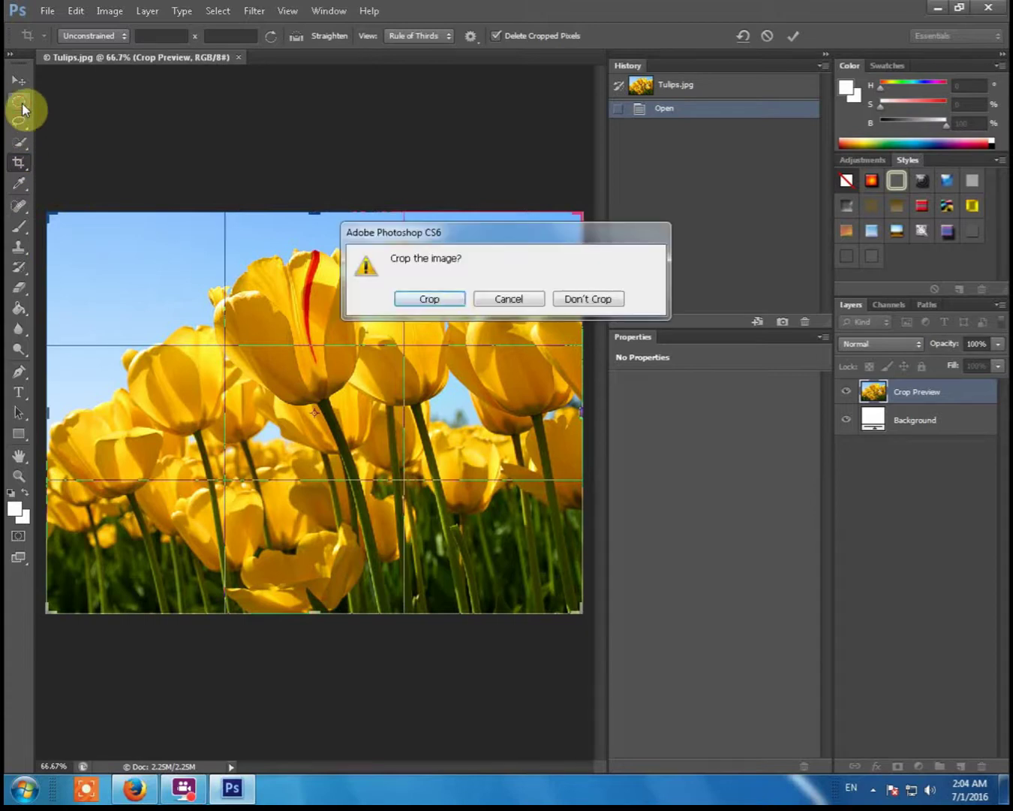
{"action": "left_click", "coordinate": [491, 299]}
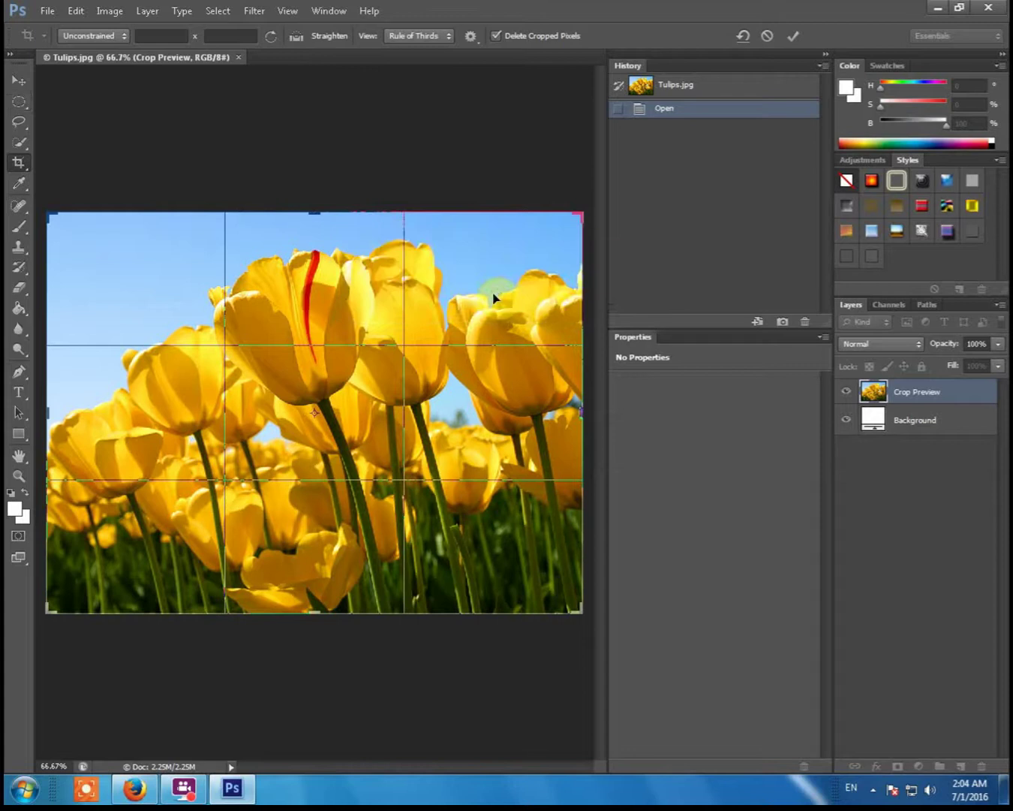
{"action": "left_click", "coordinate": [20, 108]}
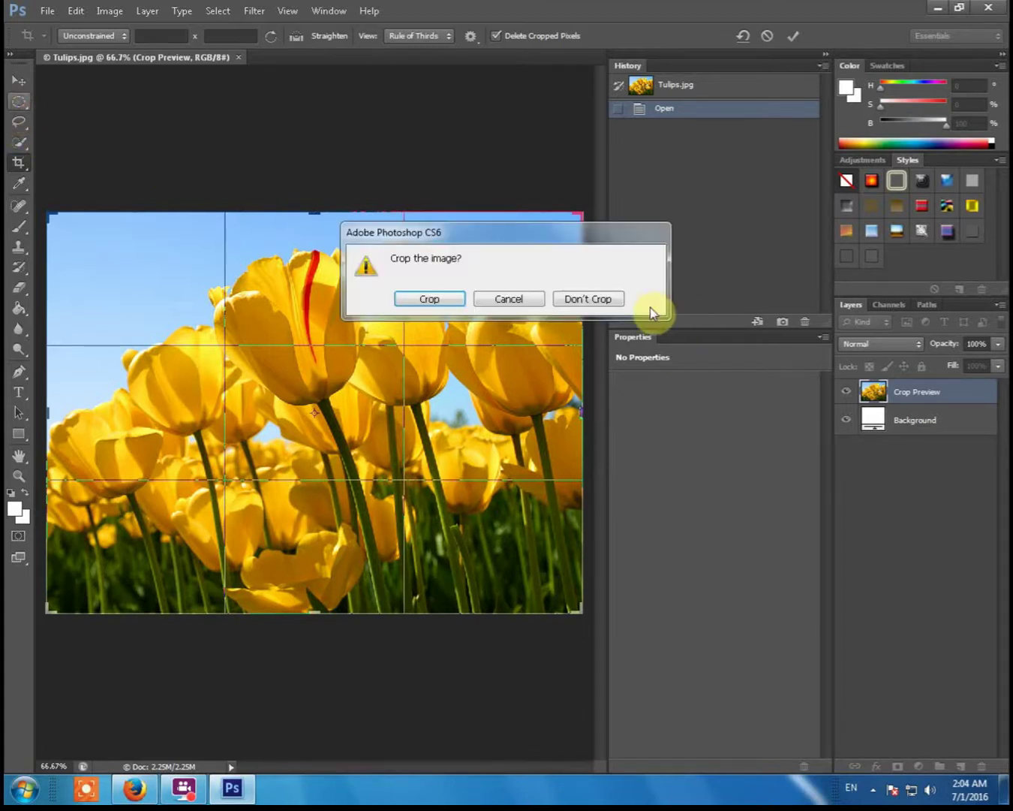
{"action": "left_click", "coordinate": [600, 299]}
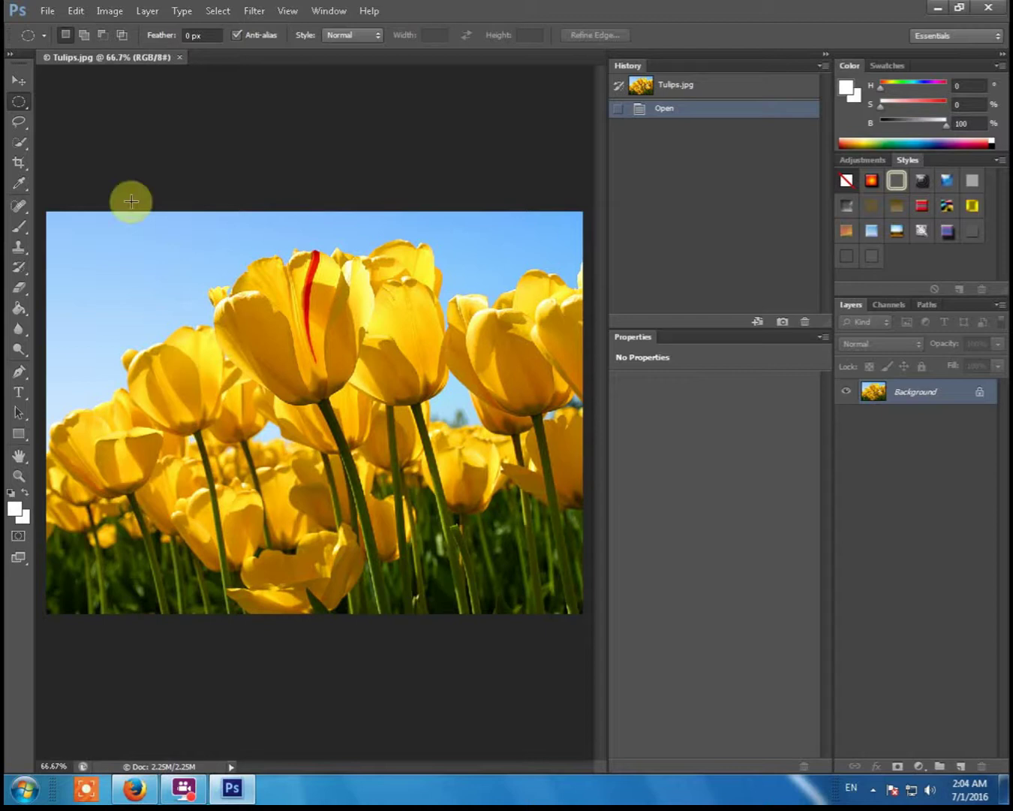
Crop the image with the Crop tool to a portrait area around the central tulips, and undo the crop
{"action": "left_click", "coordinate": [19, 164]}
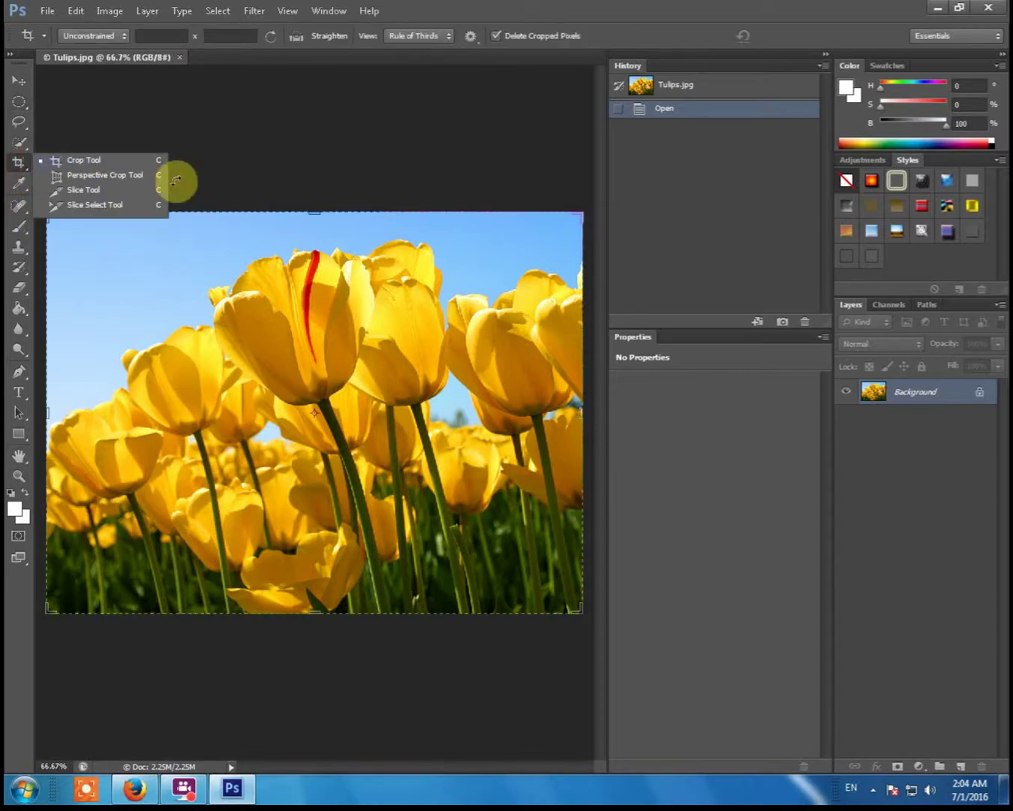
{"action": "left_click", "coordinate": [129, 162]}
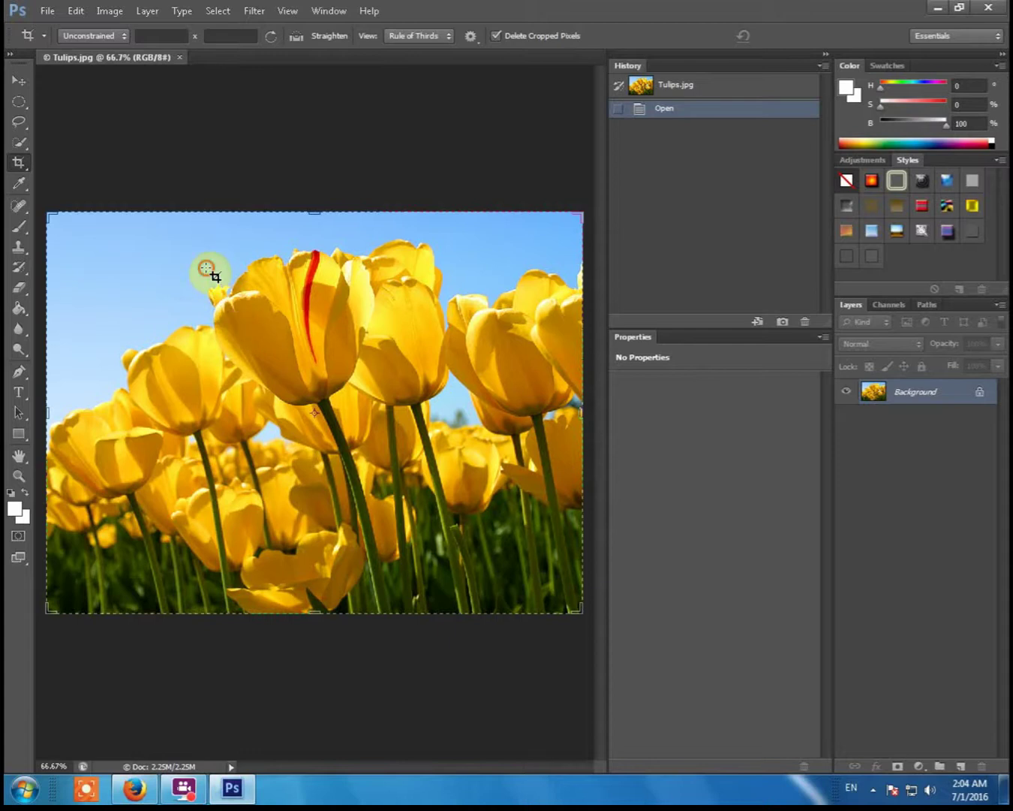
{"action": "left_click_drag", "start_coordinate": [207, 268], "coordinate": [480, 529]}
{"action": "left_click_drag", "start_coordinate": [320, 294], "coordinate": [311, 248]}
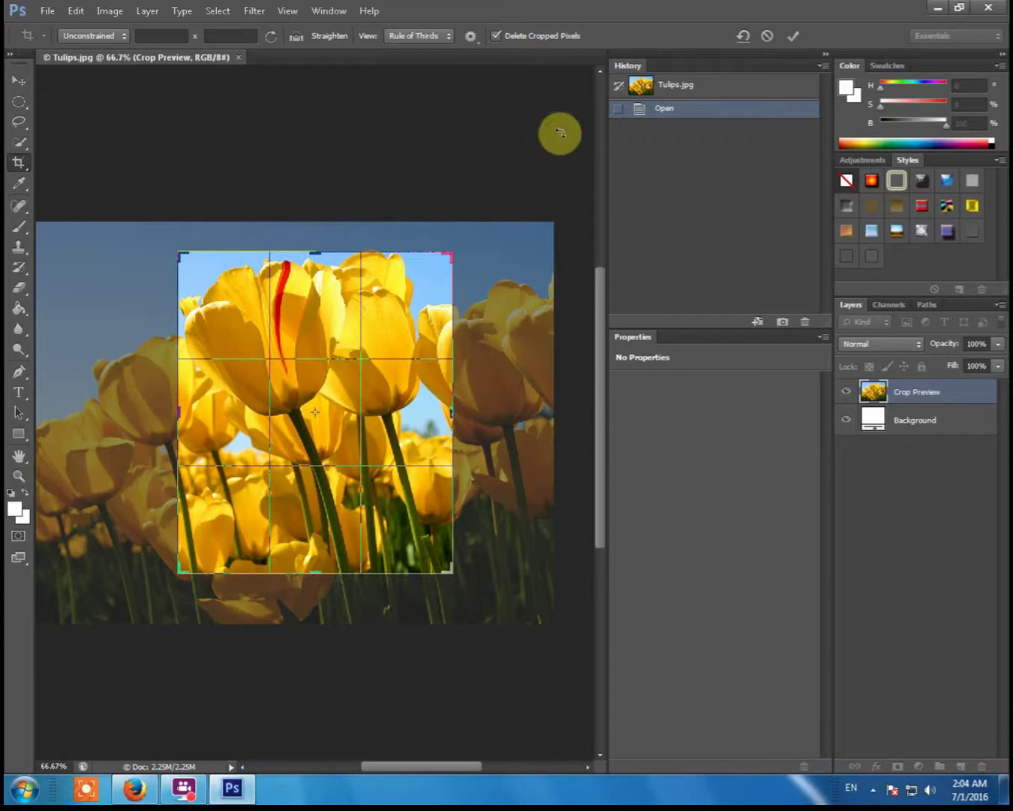
{"action": "left_click", "coordinate": [792, 35]}
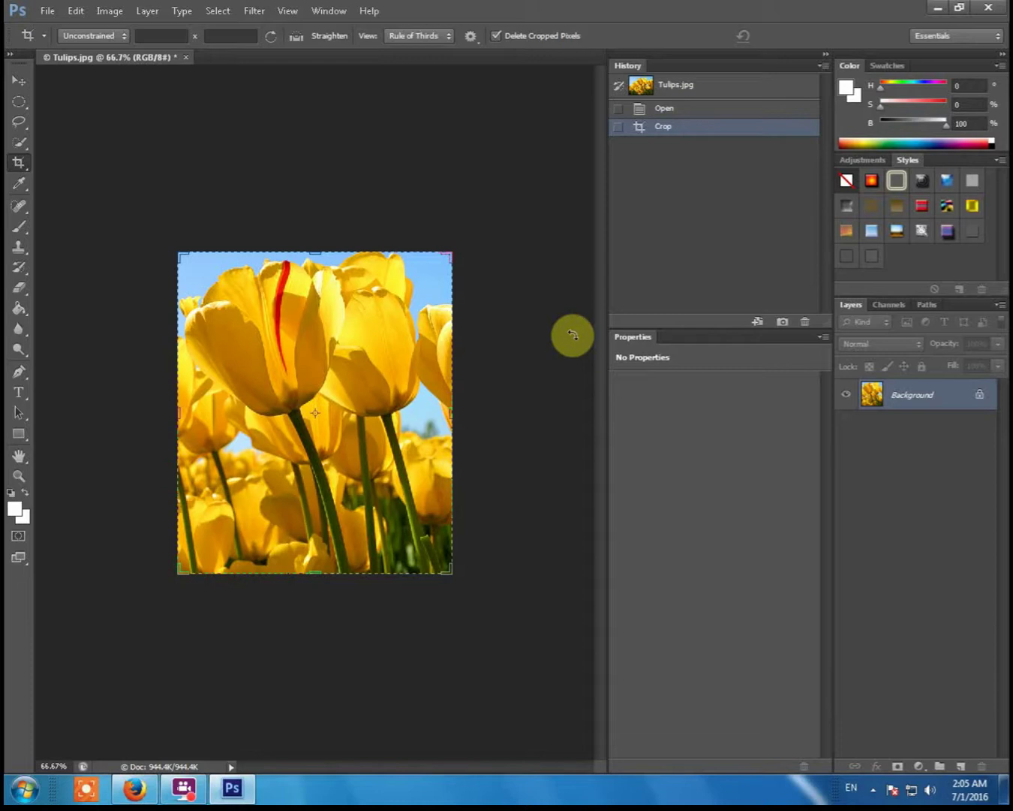
{"action": "key", "text": "ctrl+z"}
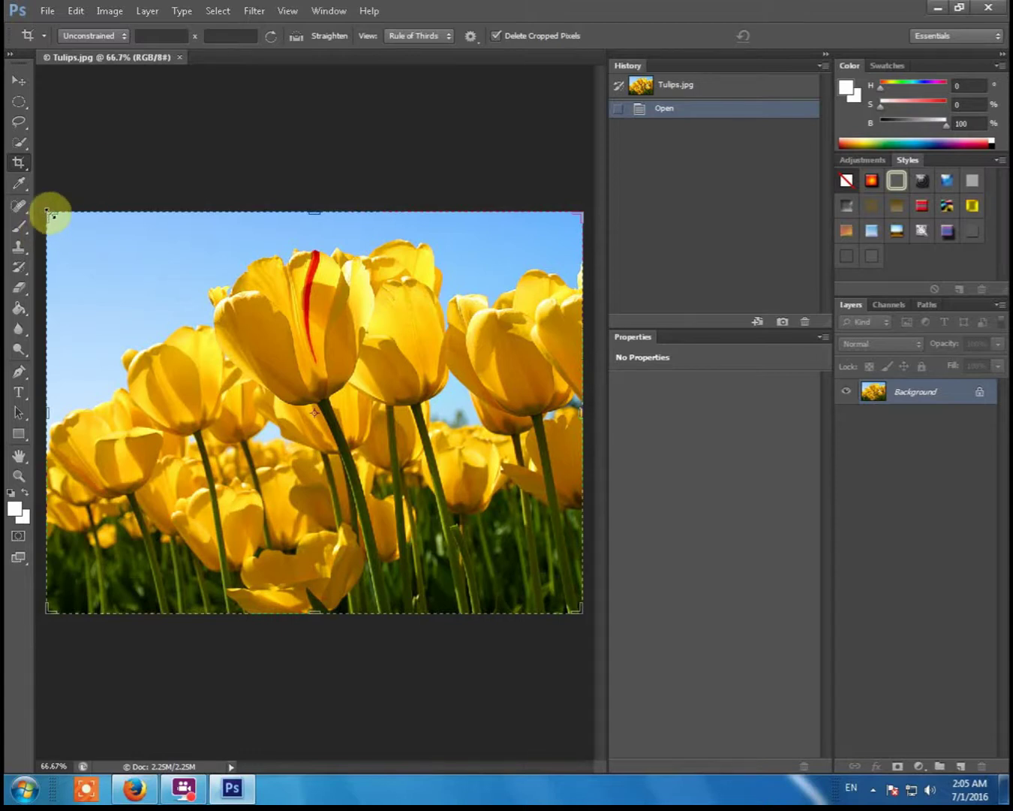
Crop the image tightly around the red-streaked tulip by pulling in the frame's corners, and undo the crop
{"action": "left_click_drag", "start_coordinate": [51, 214], "coordinate": [121, 223]}
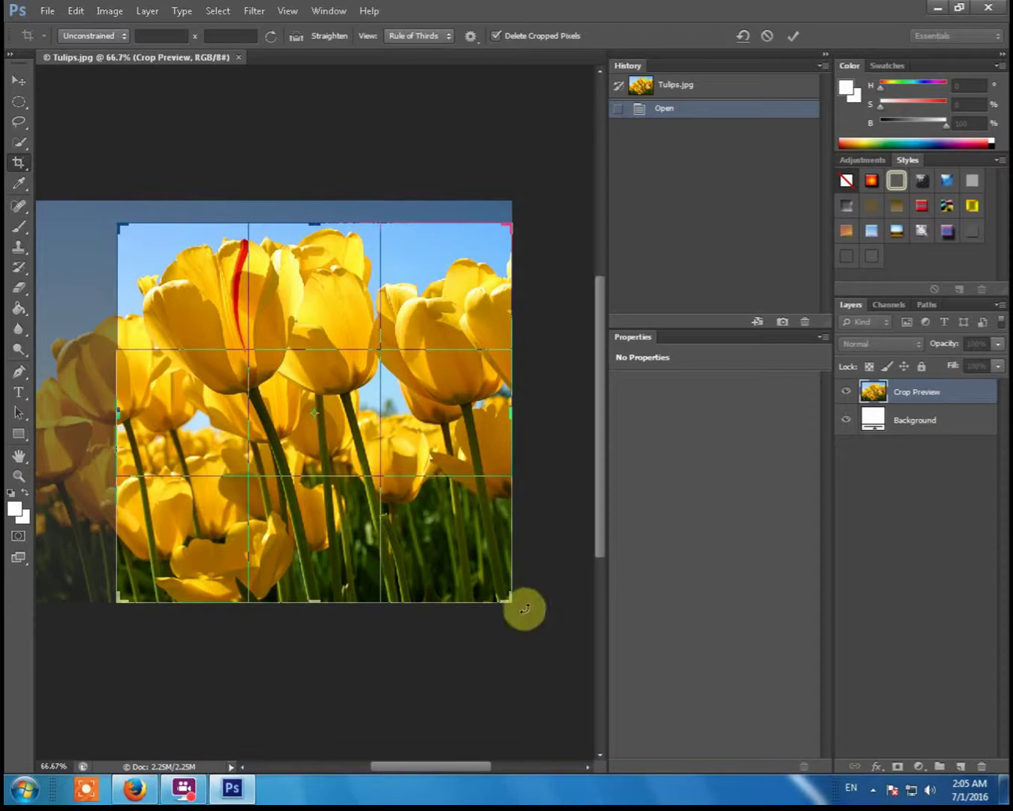
{"action": "left_click_drag", "start_coordinate": [511, 602], "coordinate": [442, 508]}
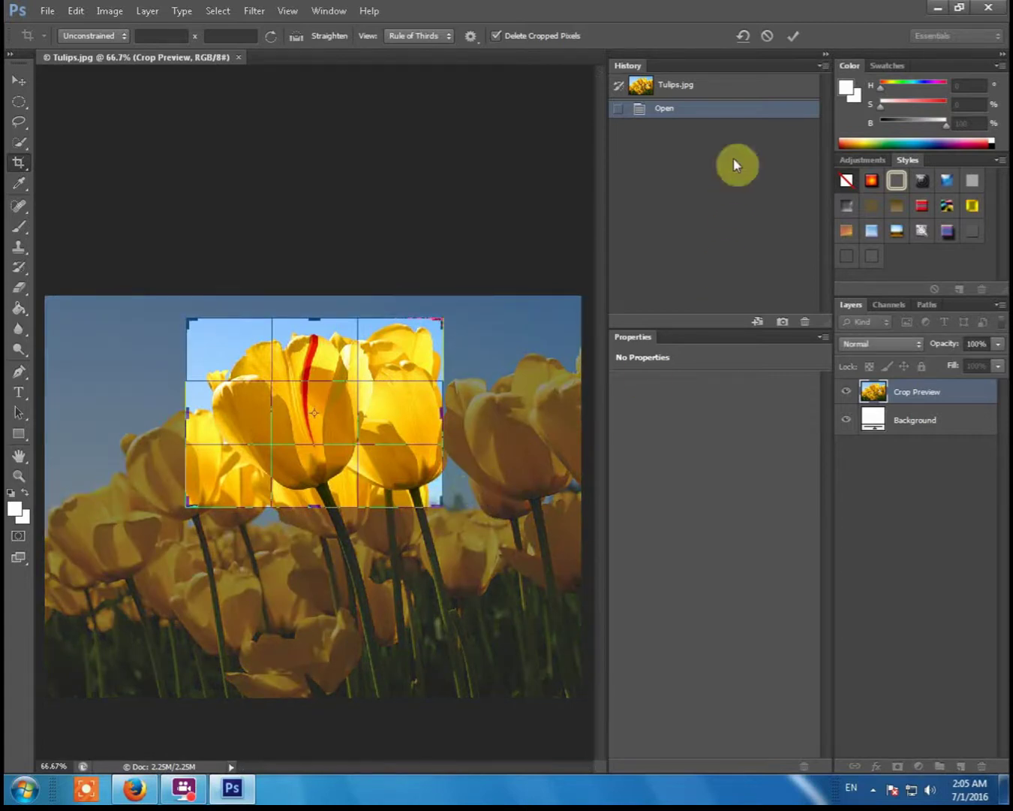
{"action": "left_click", "coordinate": [792, 36]}
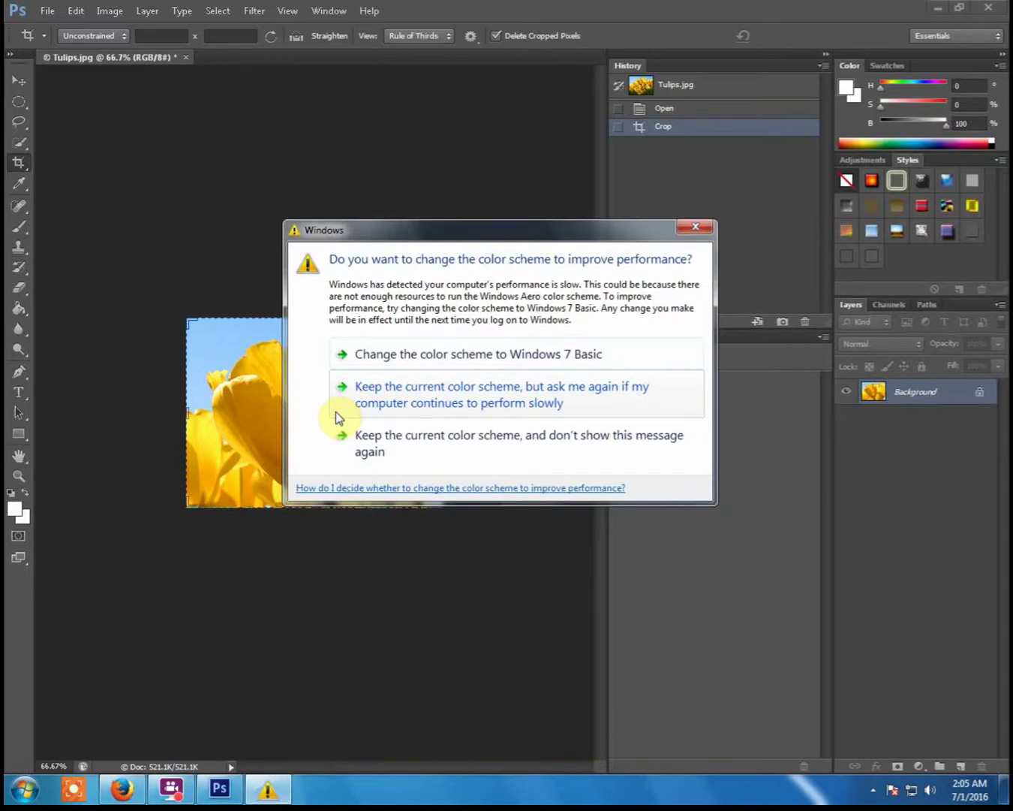
{"action": "left_click", "coordinate": [685, 233]}
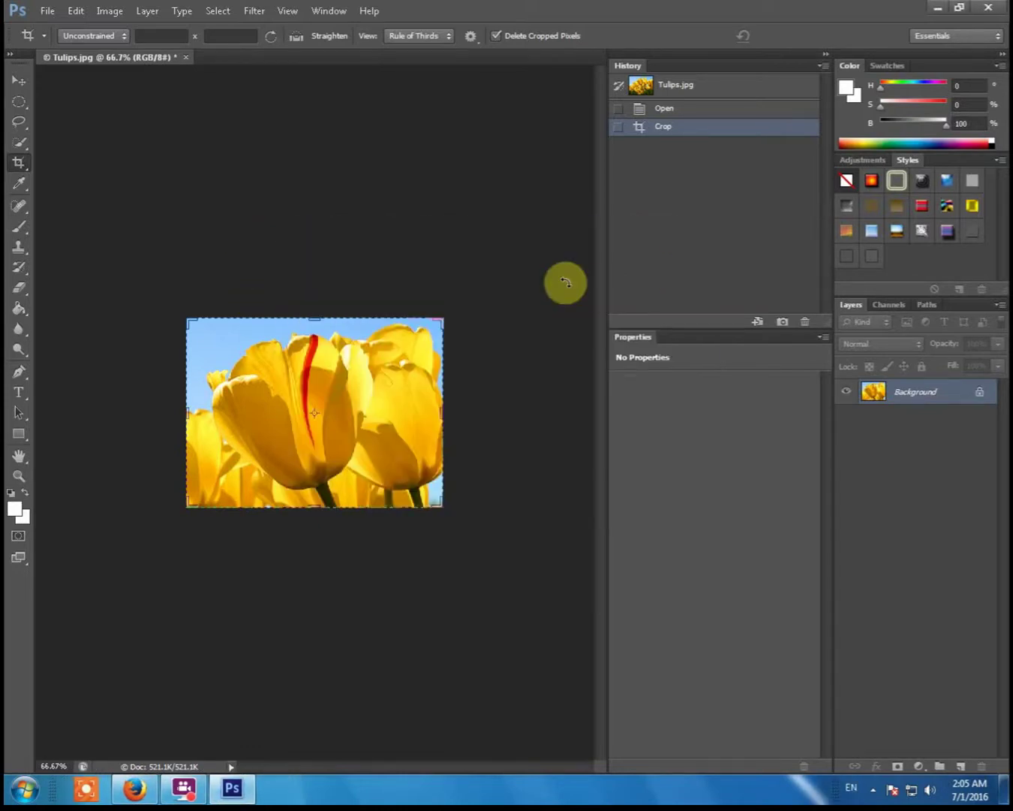
{"action": "key", "text": "ctrl+z"}
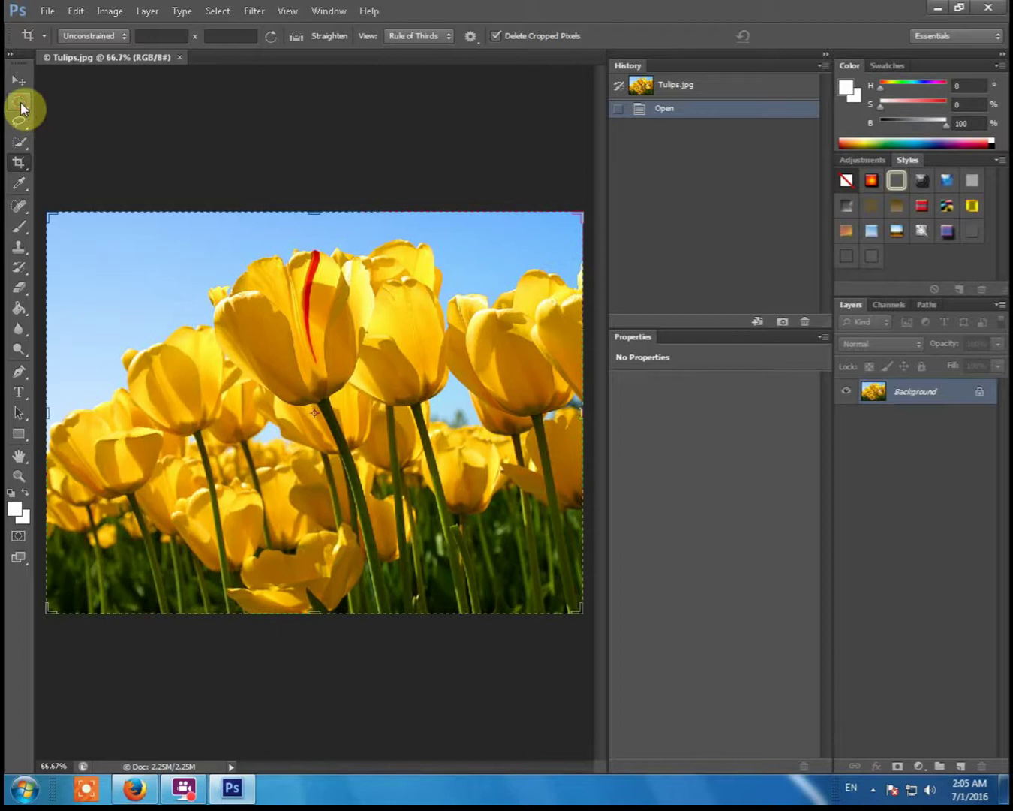
Select a wide rectangular area across the lower part of the red-streaked tulip with the Rectangular Marquee tool
{"action": "left_click_drag", "start_coordinate": [21, 103], "coordinate": [74, 111]}
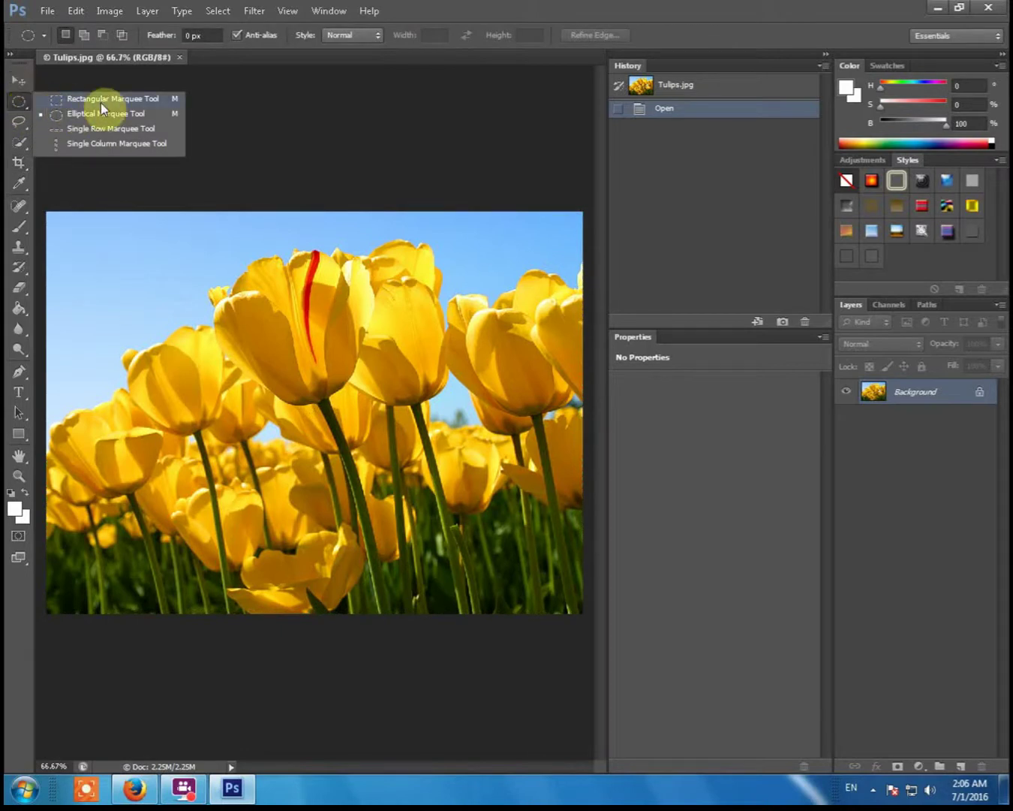
{"action": "left_click", "coordinate": [98, 101]}
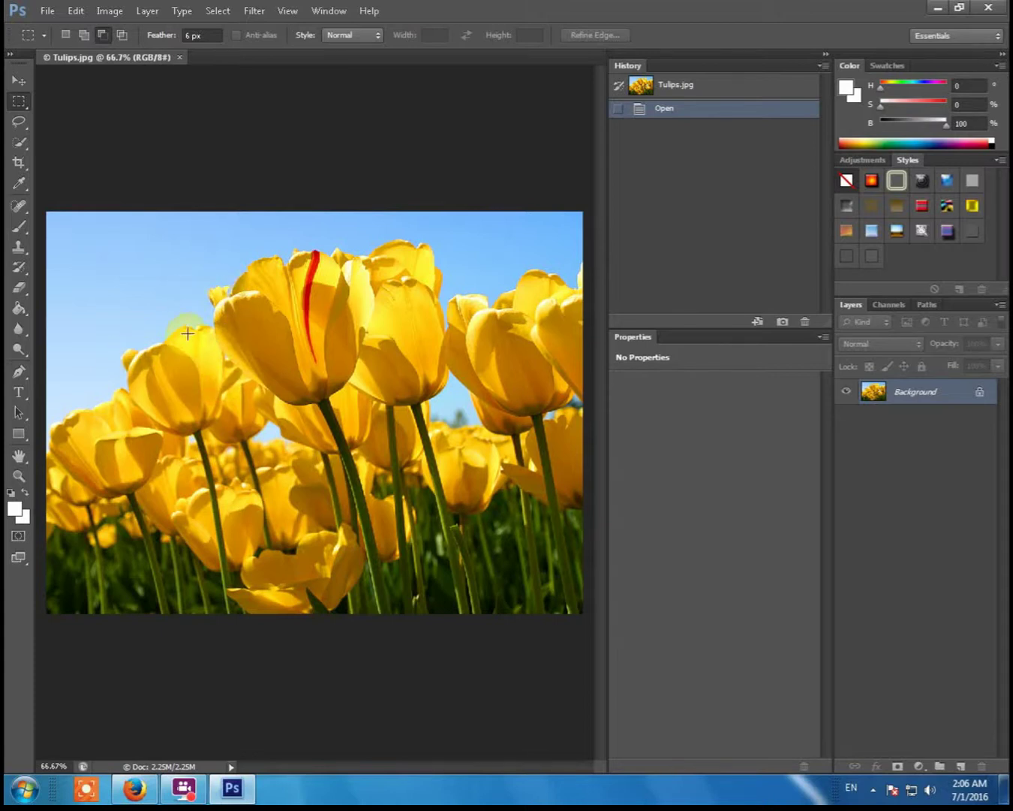
{"action": "left_click_drag", "start_coordinate": [188, 333], "coordinate": [389, 414]}
{"action": "left_click_drag", "start_coordinate": [328, 339], "coordinate": [307, 340]}
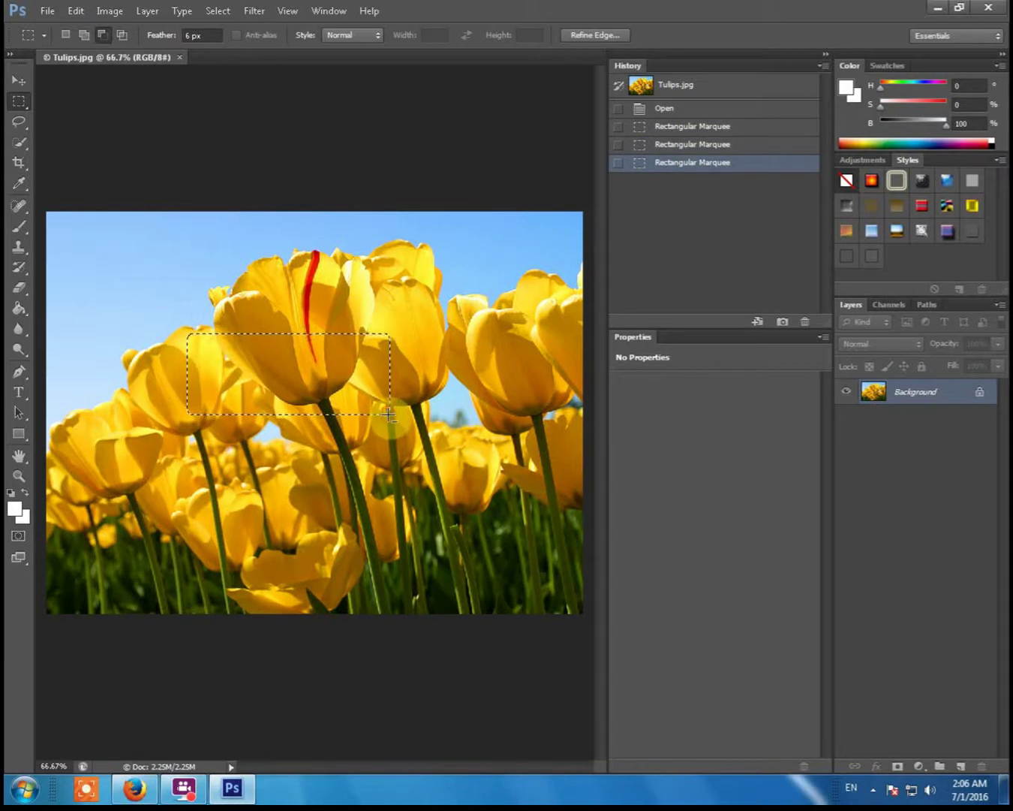
{"action": "left_click_drag", "start_coordinate": [388, 414], "coordinate": [384, 413]}
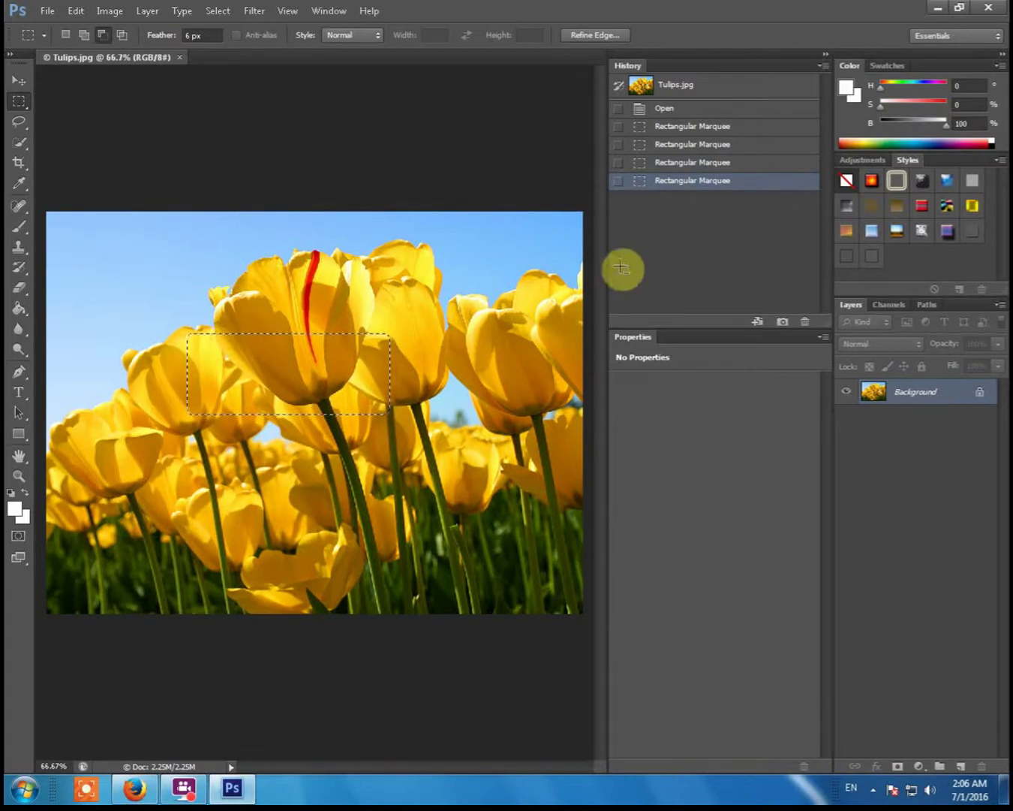
Crop the image to the rectangular selection, and undo that crop
{"action": "left_click", "coordinate": [112, 11]}
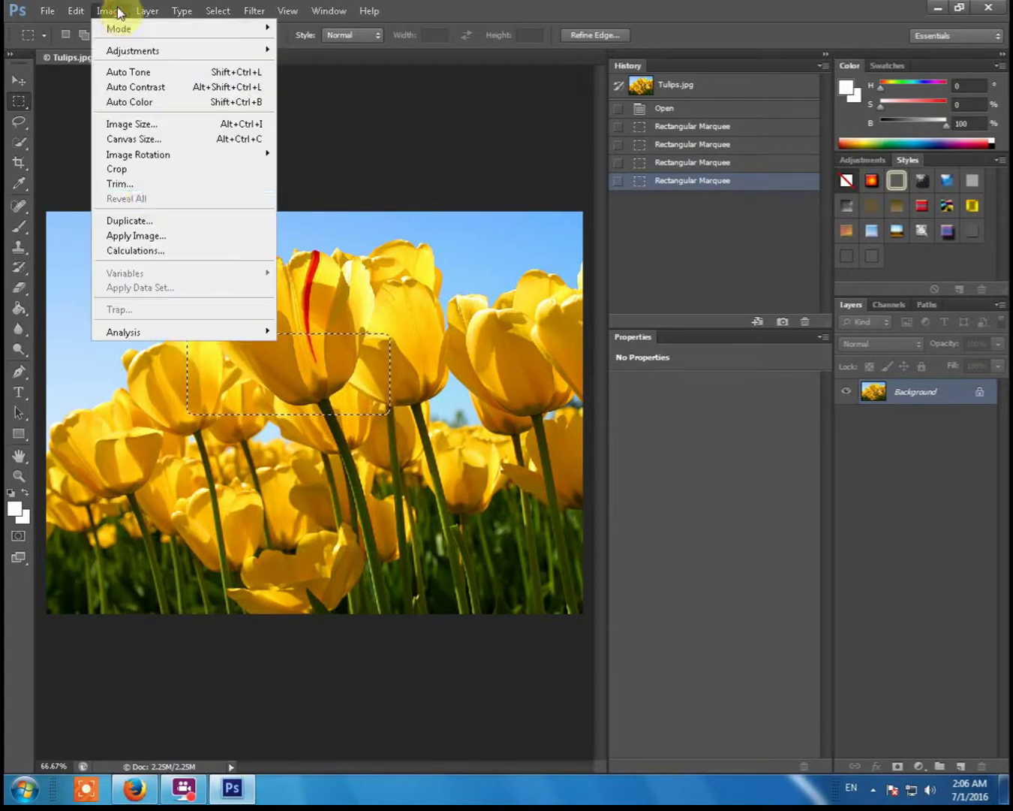
{"action": "left_click", "coordinate": [136, 169]}
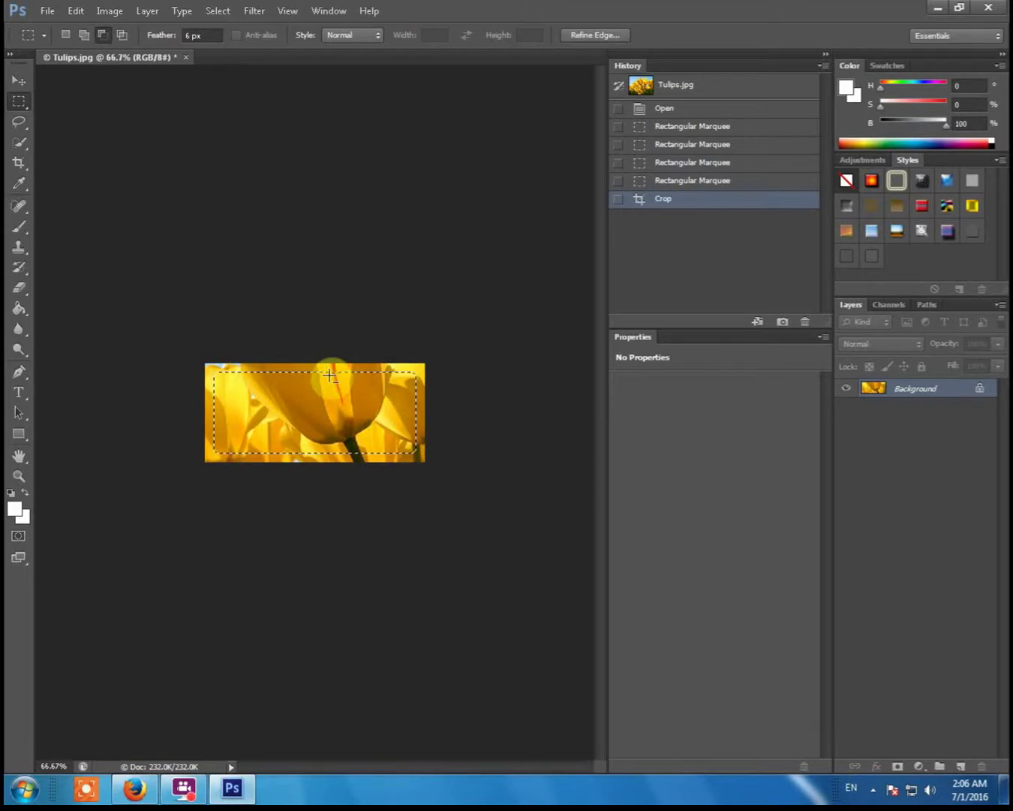
{"action": "key", "text": "ctrl+z"}
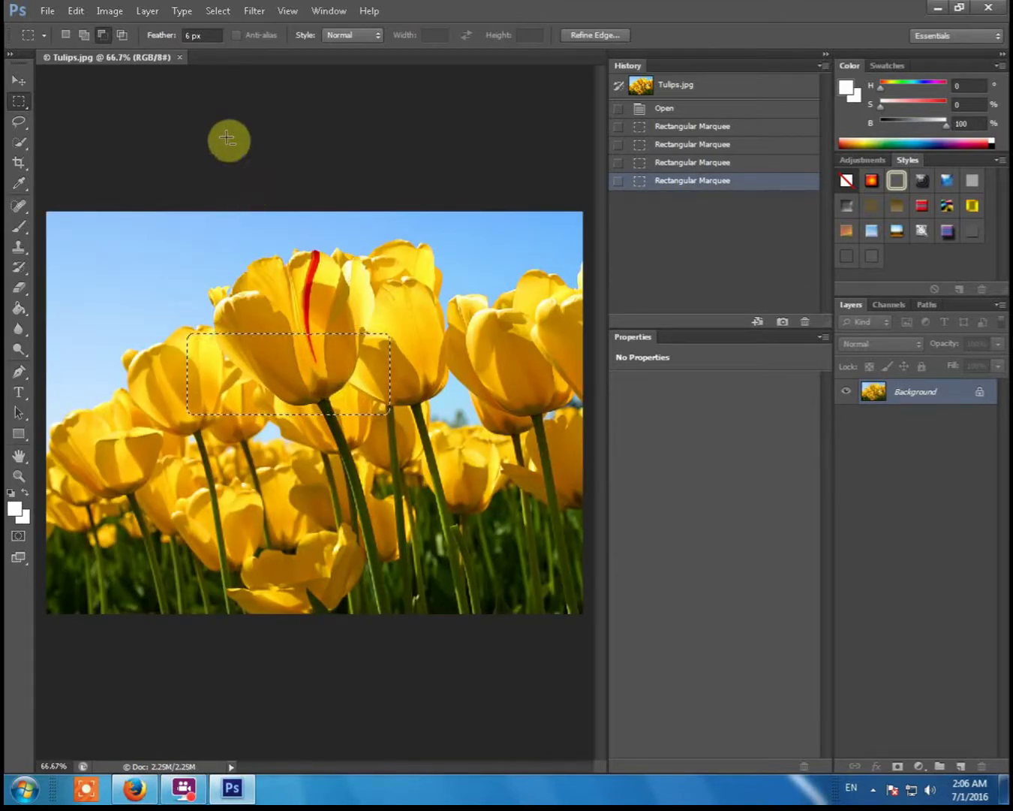
Crop the image to a nearly circular Elliptical Marquee selection around the large tulip near the image's right edge
{"action": "right_click", "coordinate": [24, 101]}
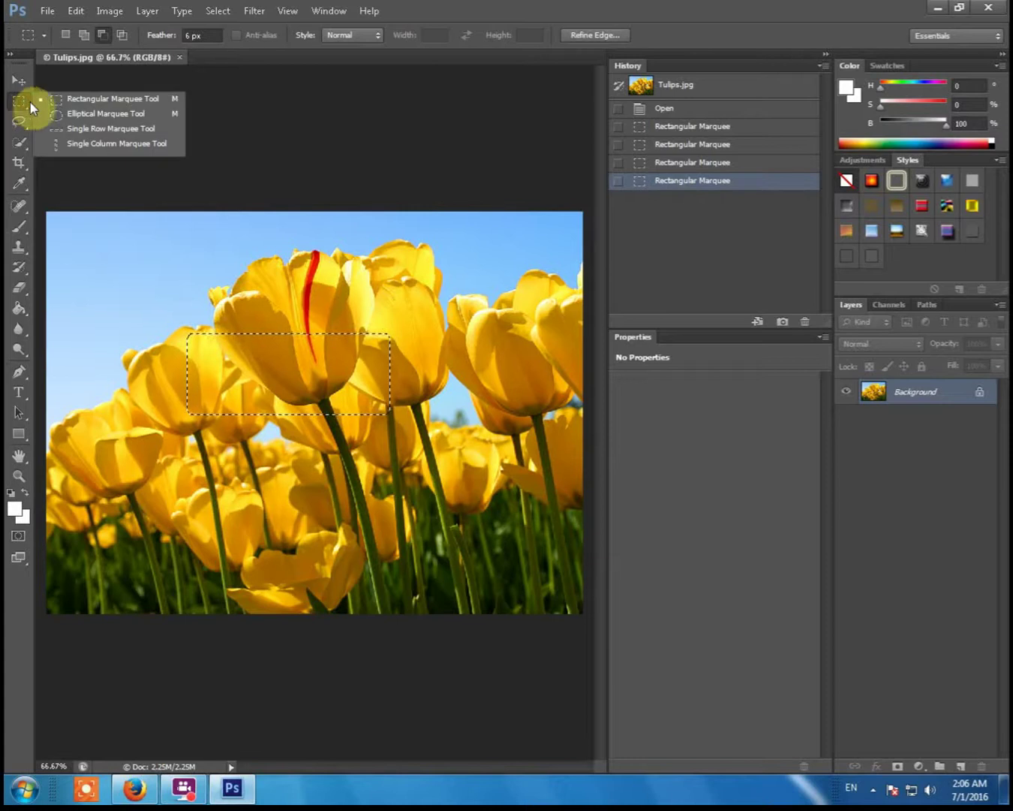
{"action": "left_click", "coordinate": [89, 113]}
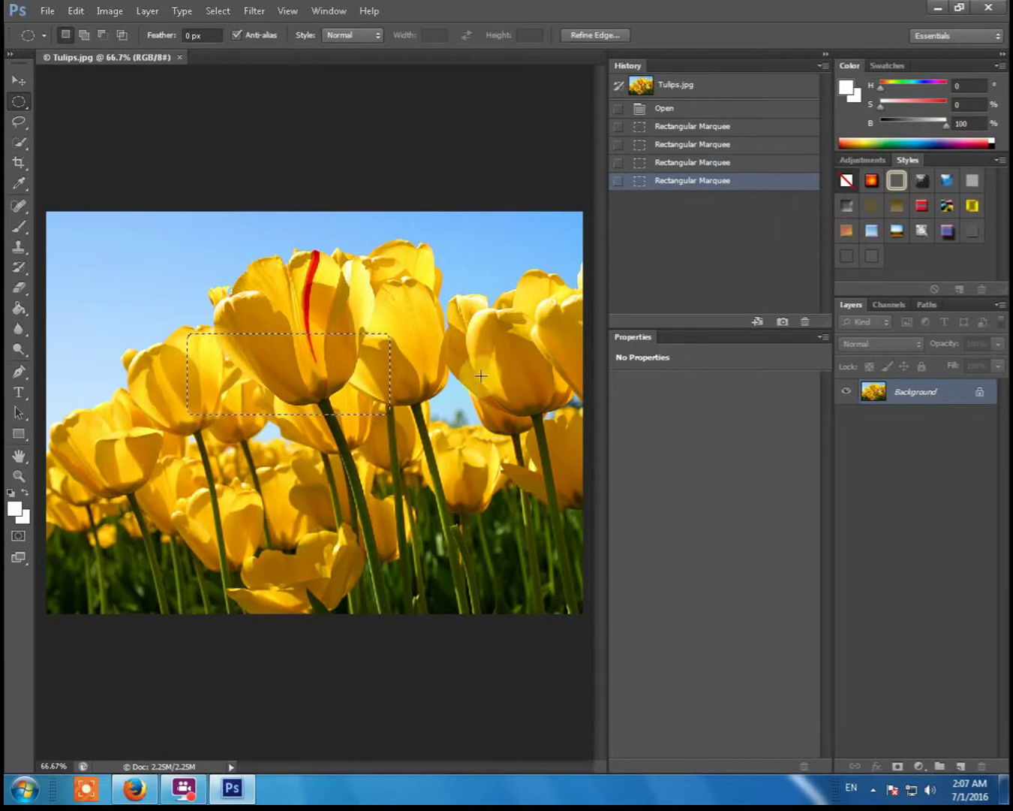
{"action": "left_click", "coordinate": [463, 269]}
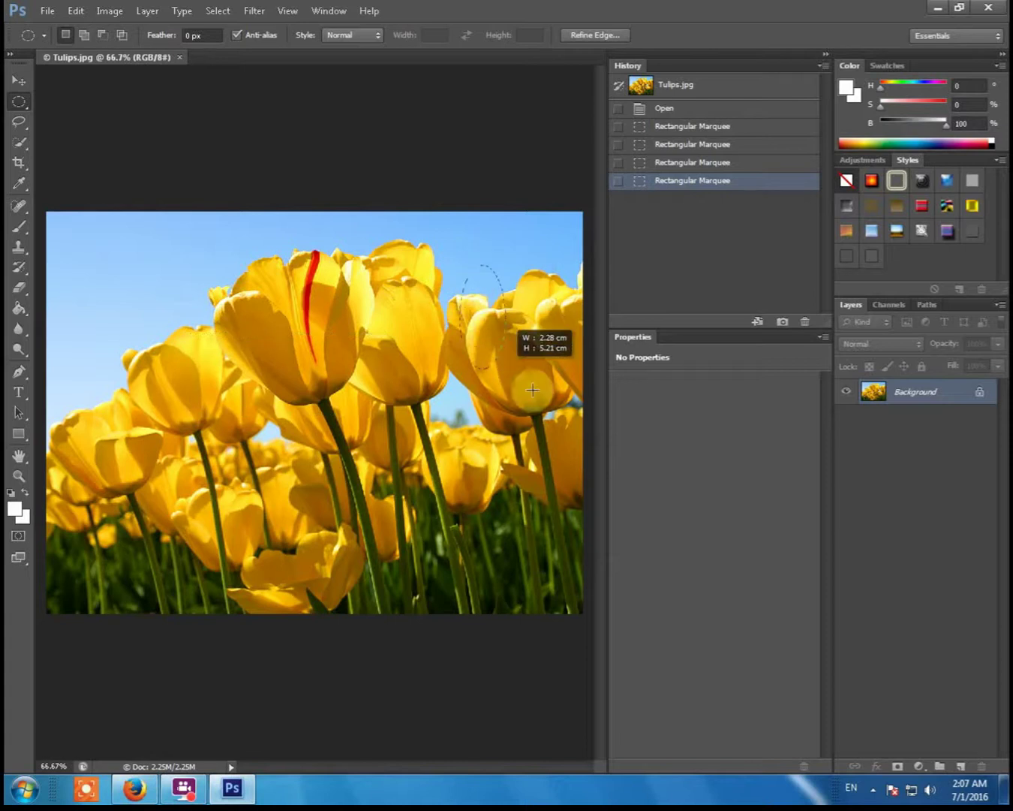
{"action": "left_click_drag", "start_coordinate": [532, 390], "coordinate": [579, 378]}
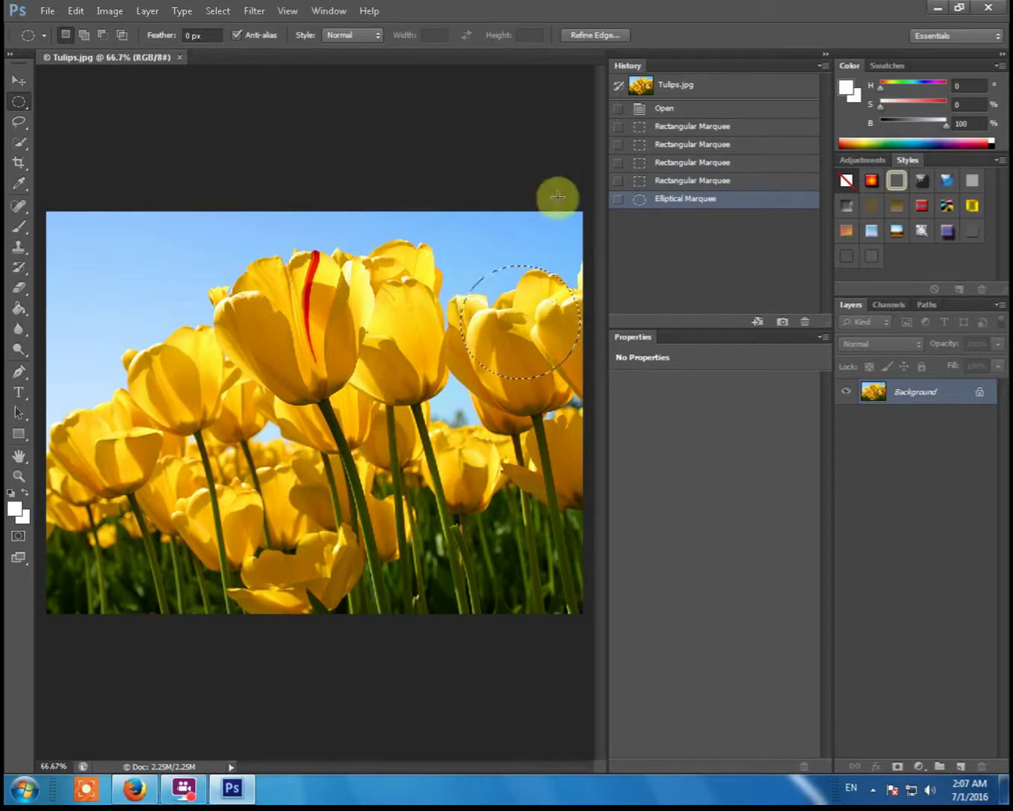
{"action": "left_click", "coordinate": [111, 10]}
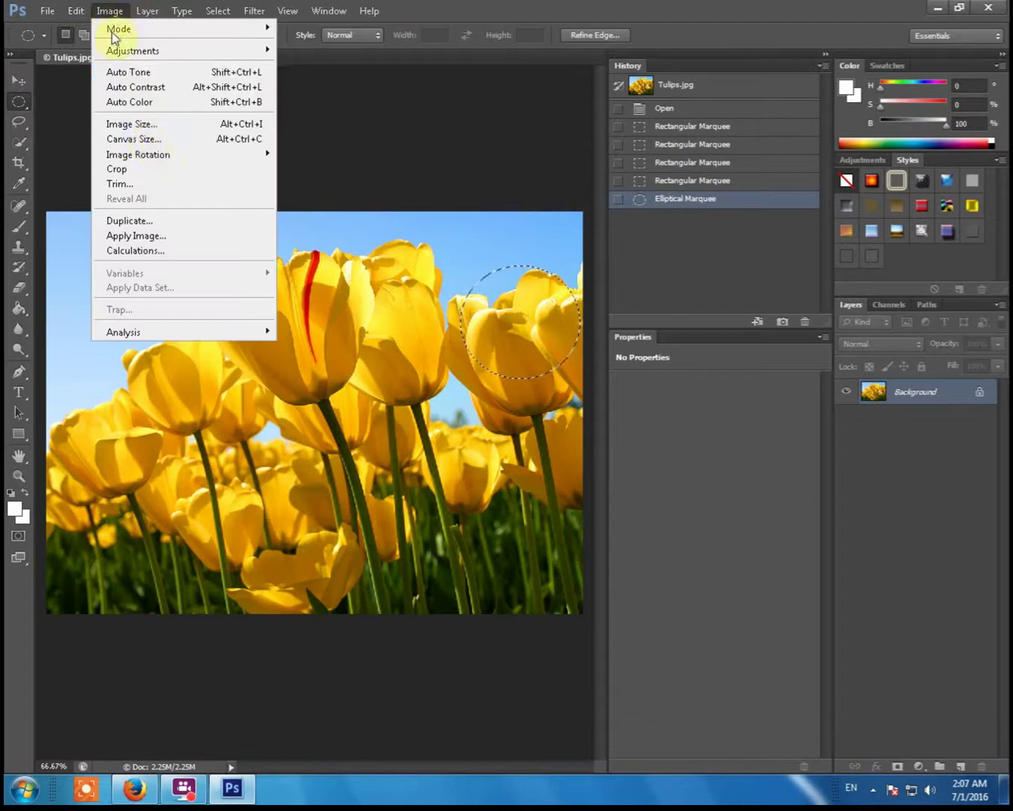
{"action": "left_click", "coordinate": [124, 169]}
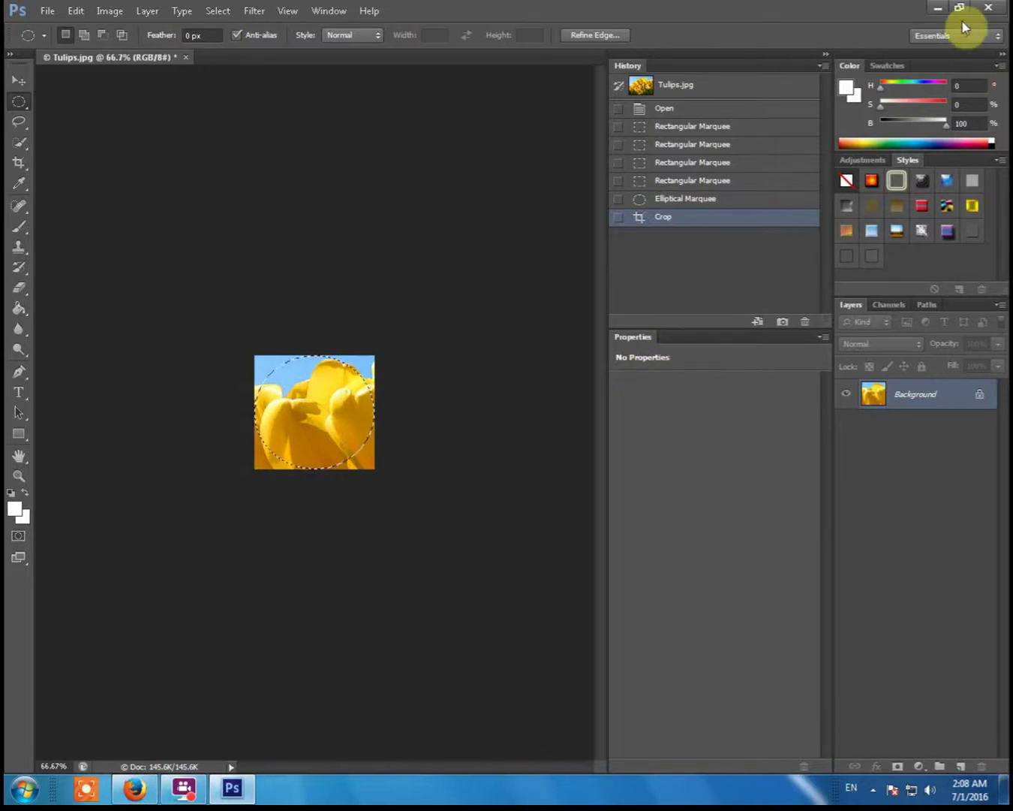
Quit the program without saving the changes to Tulips.jpg
{"action": "left_click", "coordinate": [990, 8]}
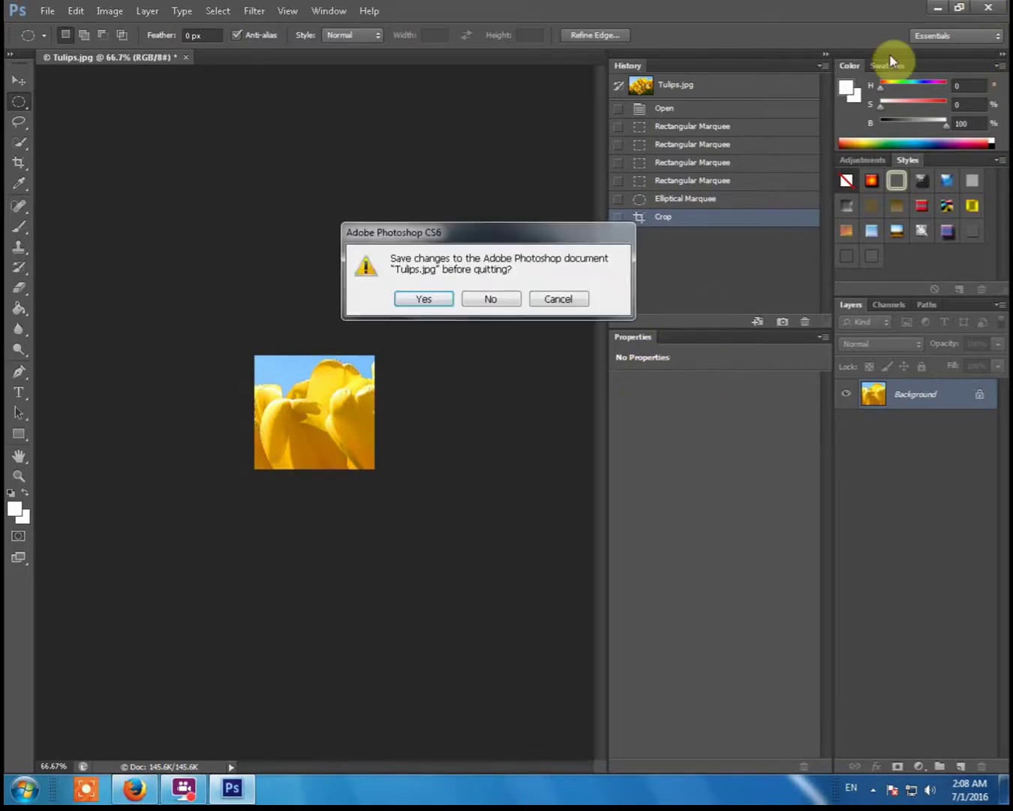
{"action": "left_click", "coordinate": [485, 298]}
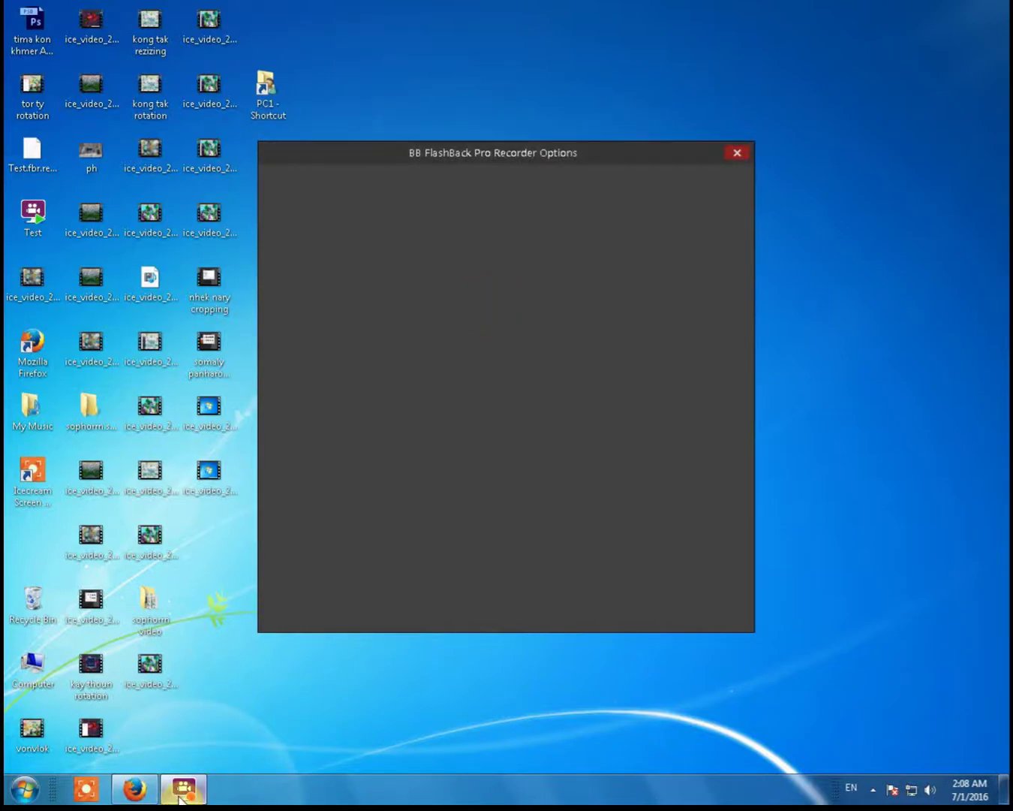
{"action": "mouse_move", "coordinate": [180, 794]}
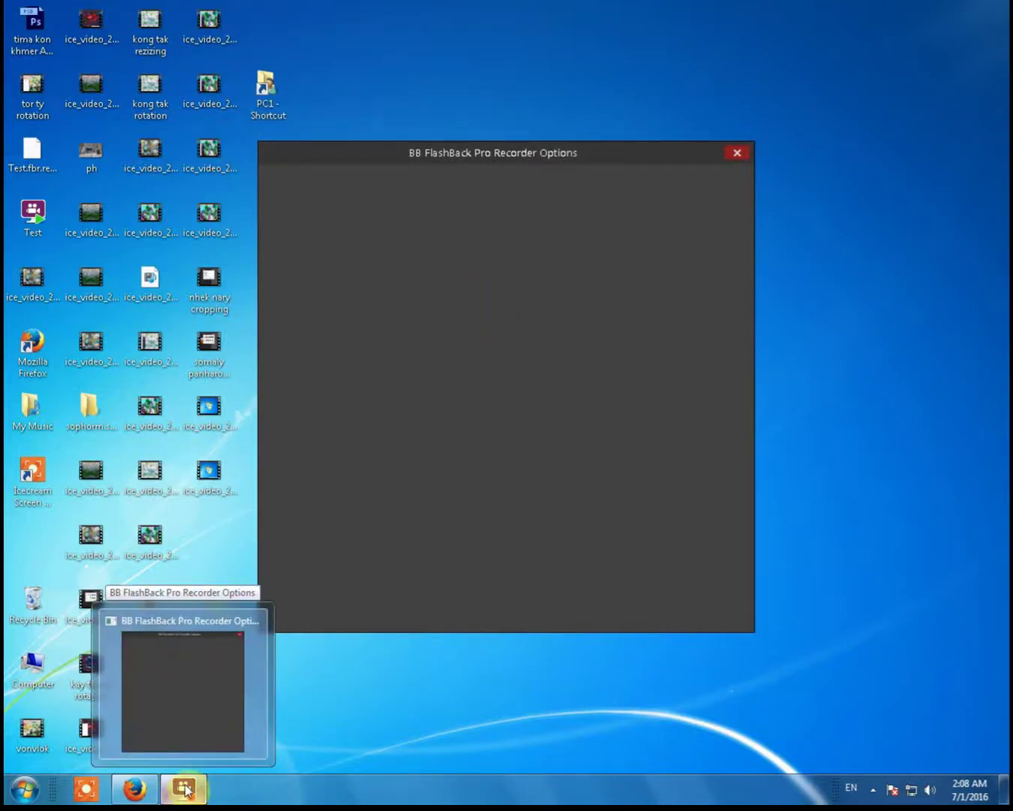